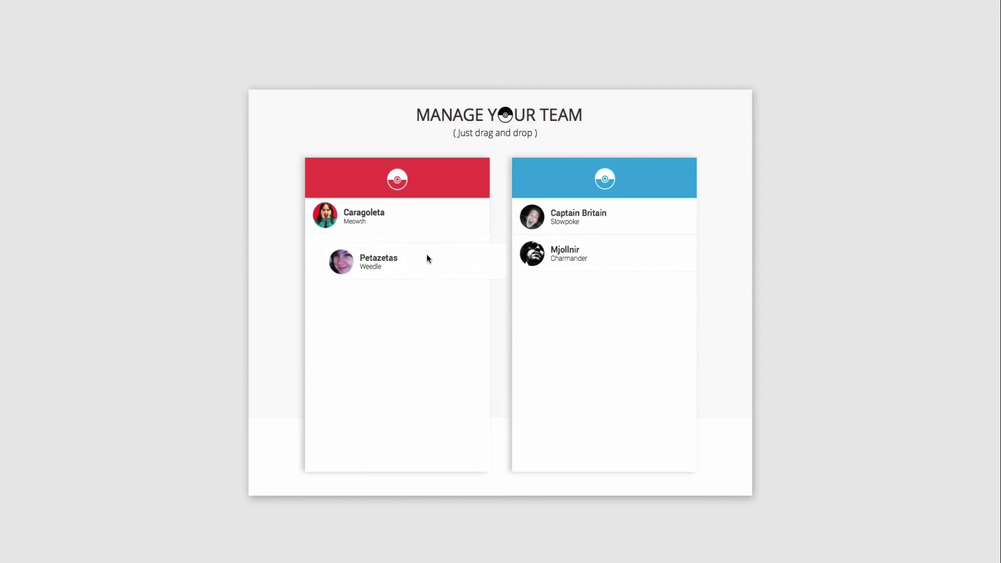
- In the simulation, move Caragoleta to the blue list and Captain Britain to the red list
drag(411, 212, 601, 288)
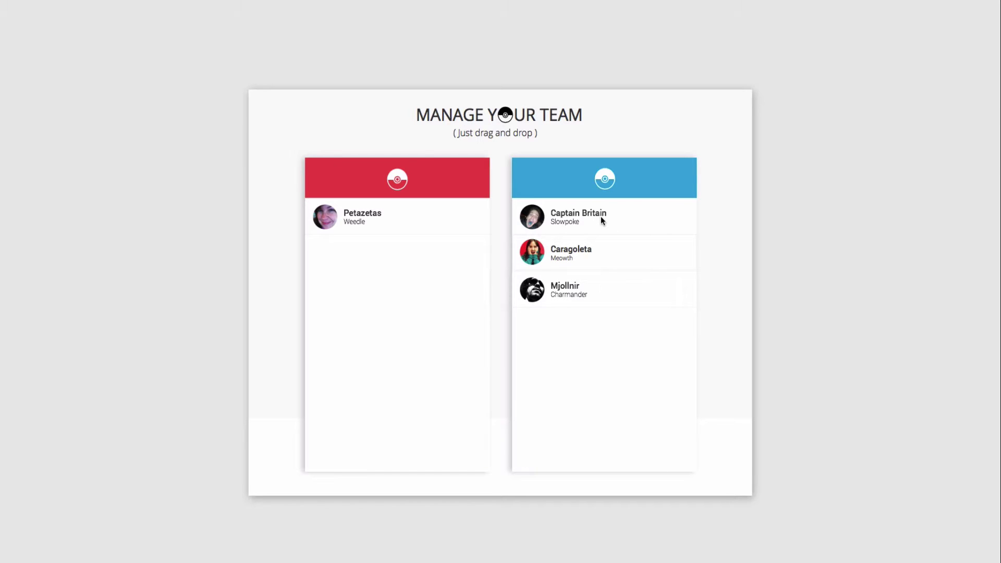
drag(601, 221, 416, 261)
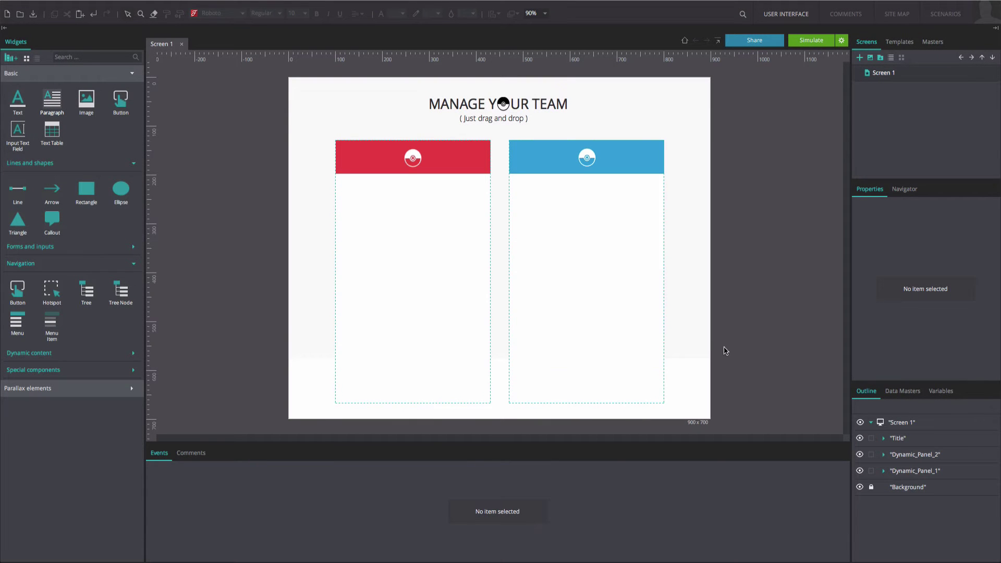
- Back in the editor, inspect Dynamic_Panel_1 and Dynamic_Panel_2 Layout properties, then deselect
click(475, 286)
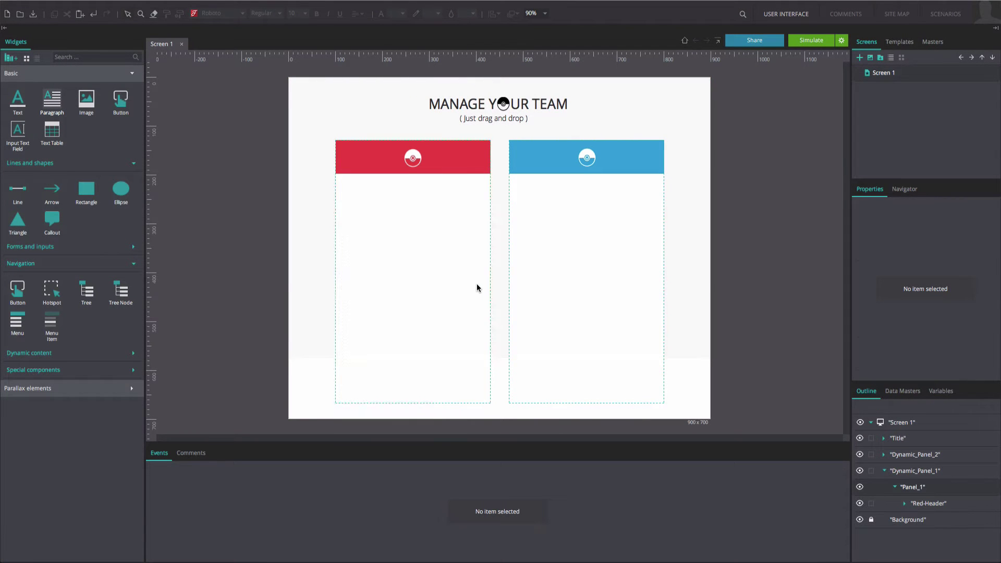
click(539, 297)
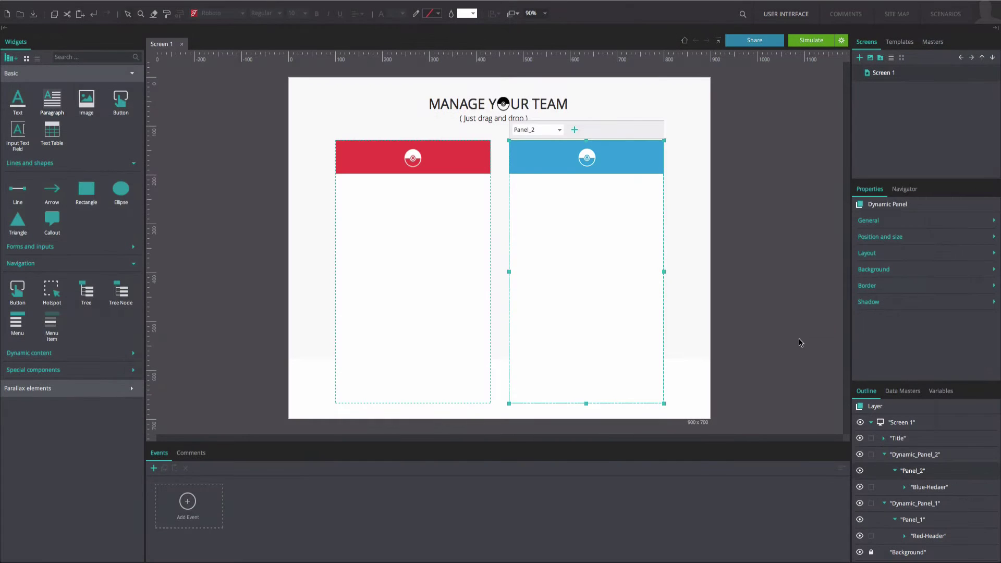
click(800, 342)
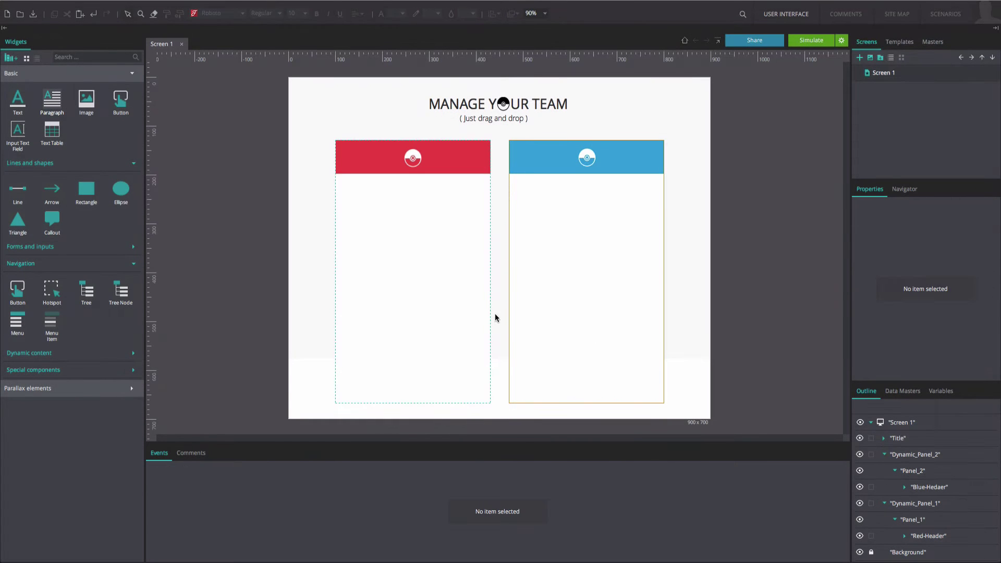
- Add a wide, short card background rectangle and an avatar-sized profile image
drag(86, 189, 241, 81)
drag(336, 129, 386, 107)
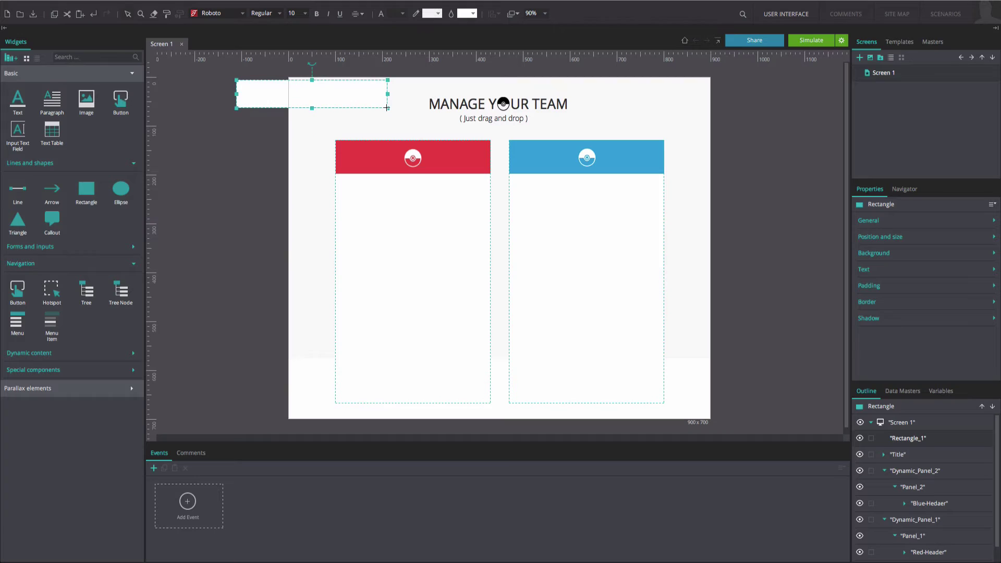
mouse_move(91, 116)
mouse_down()
mouse_move(222, 108)
mouse_move(244, 85)
mouse_up()
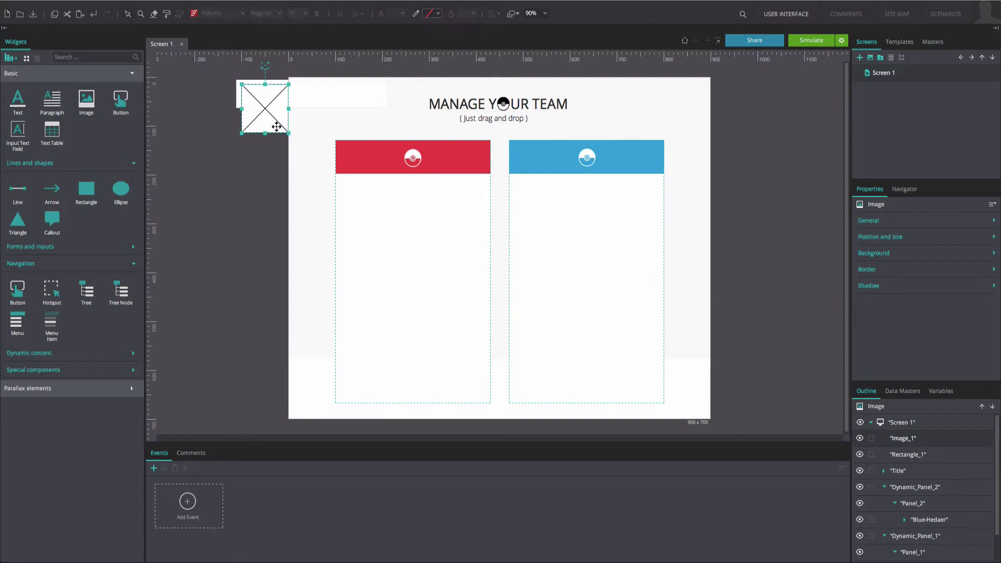
drag(287, 134, 263, 105)
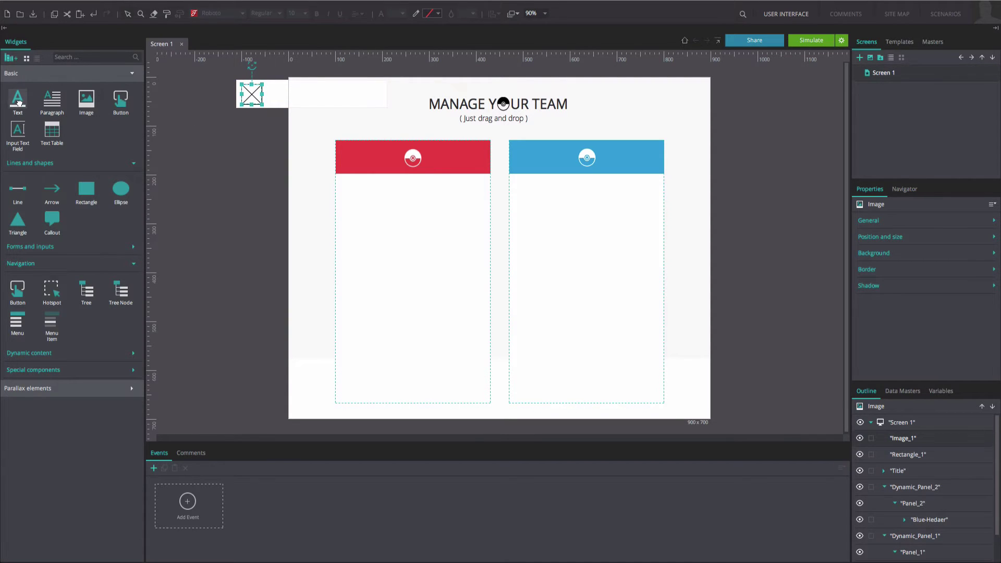
- Add name and Meowth subtitle text lines, plus a hotspot stretched across the card
drag(18, 102, 281, 89)
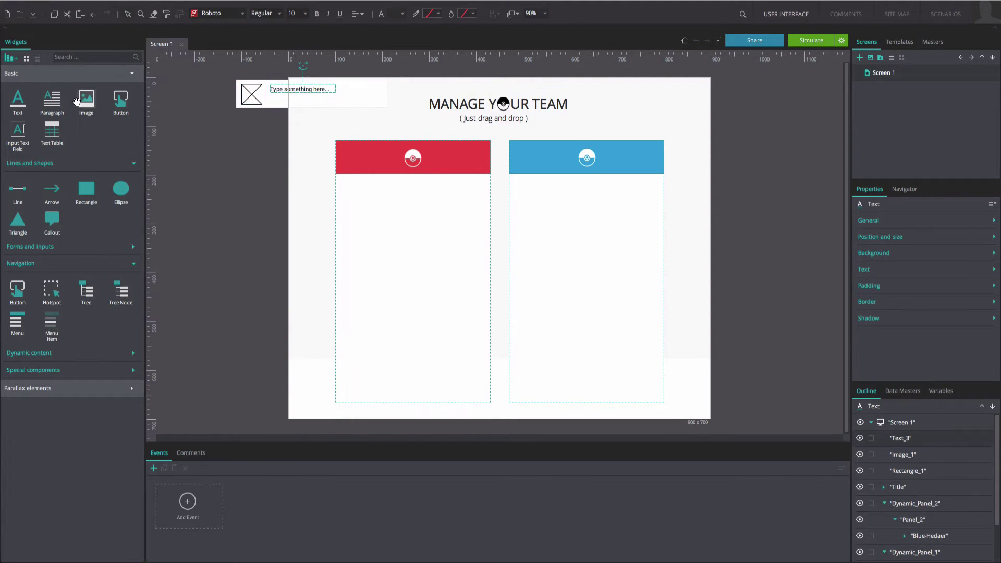
drag(18, 102, 269, 98)
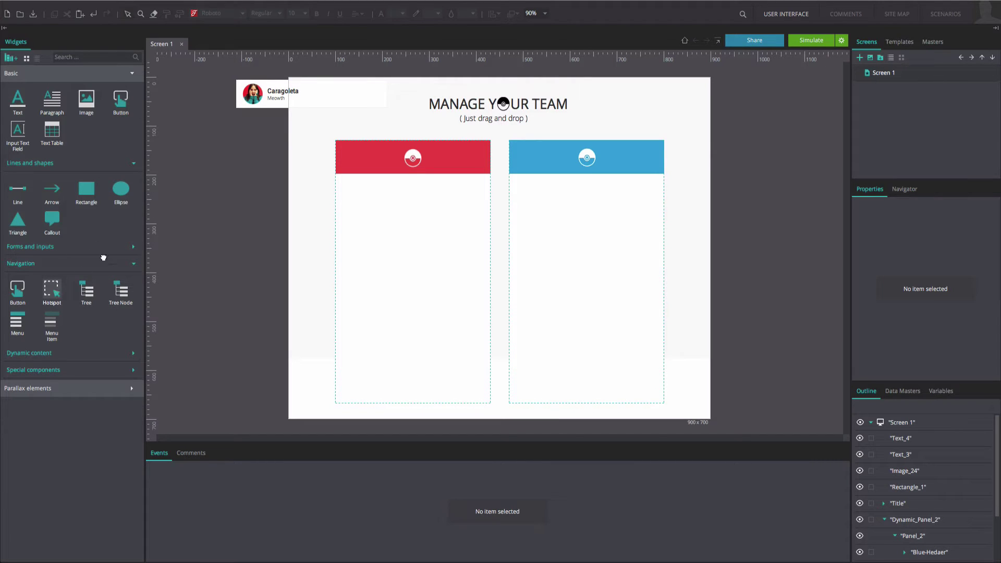
drag(51, 291, 238, 80)
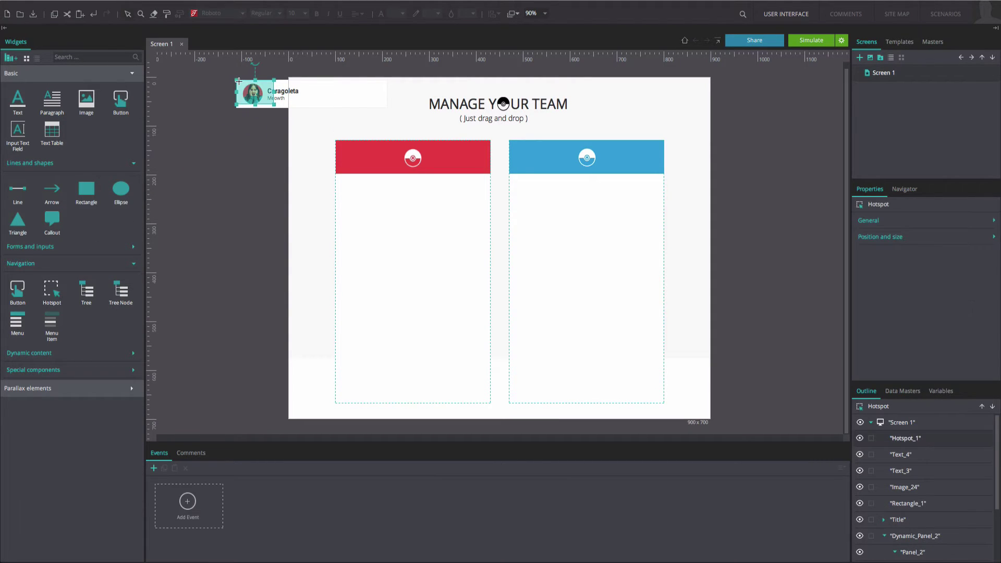
drag(274, 104, 387, 108)
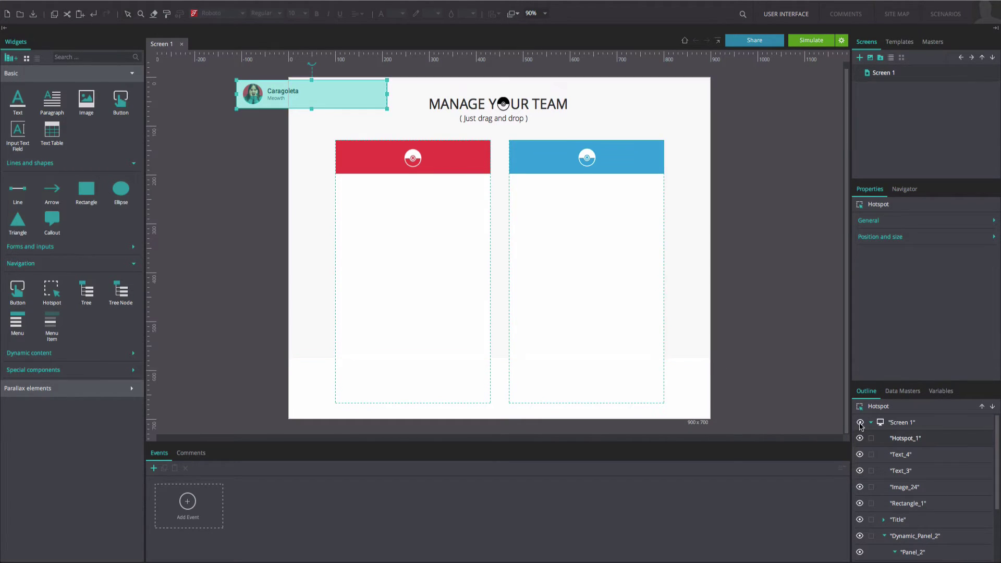
- Group the five card elements as Group_1 and place it below the red panel's header
ctrl+click(922, 454)
ctrl+click(920, 471)
ctrl+click(917, 504)
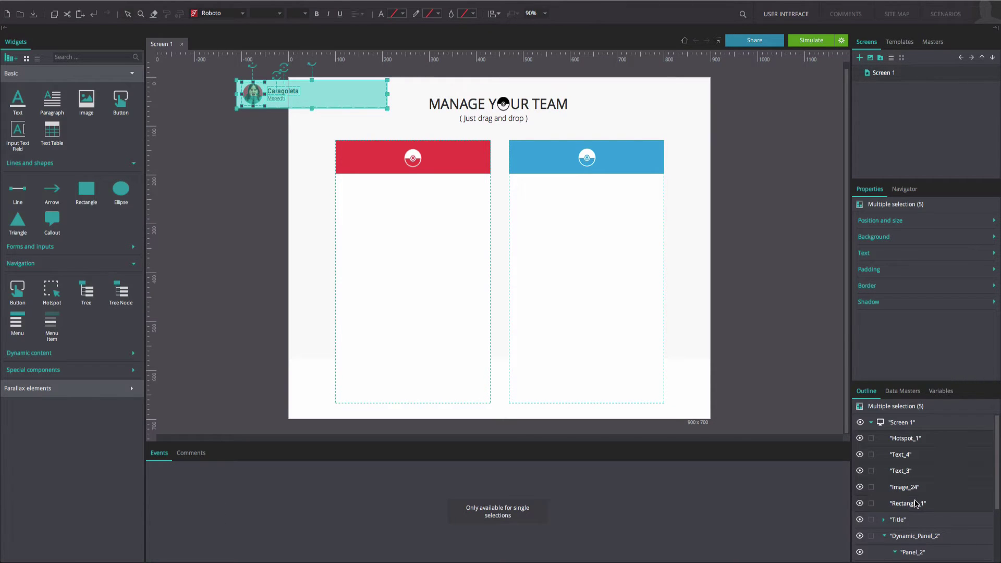
right_click(916, 504)
click(818, 546)
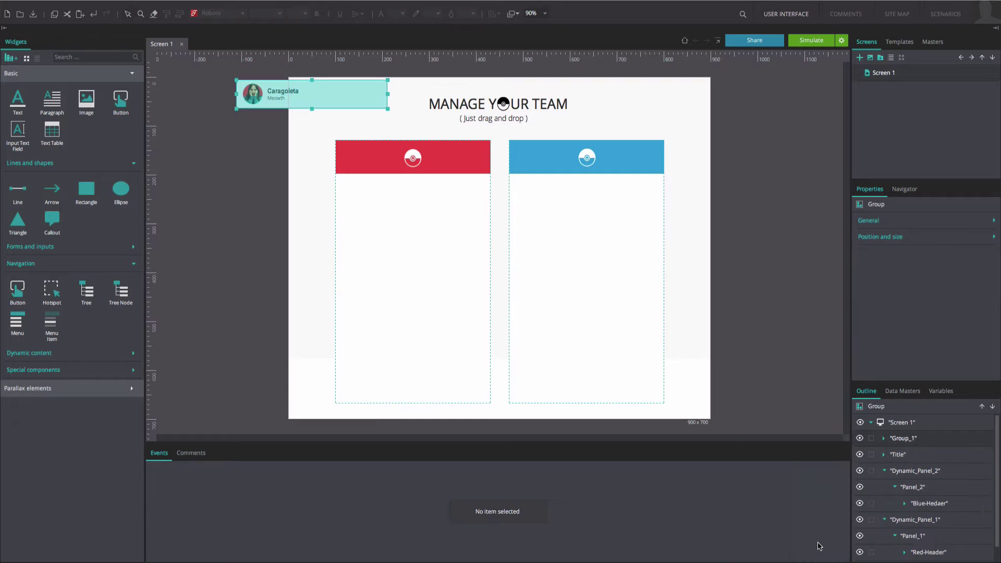
mouse_move(323, 94)
mouse_down()
mouse_move(380, 186)
mouse_move(431, 190)
mouse_up()
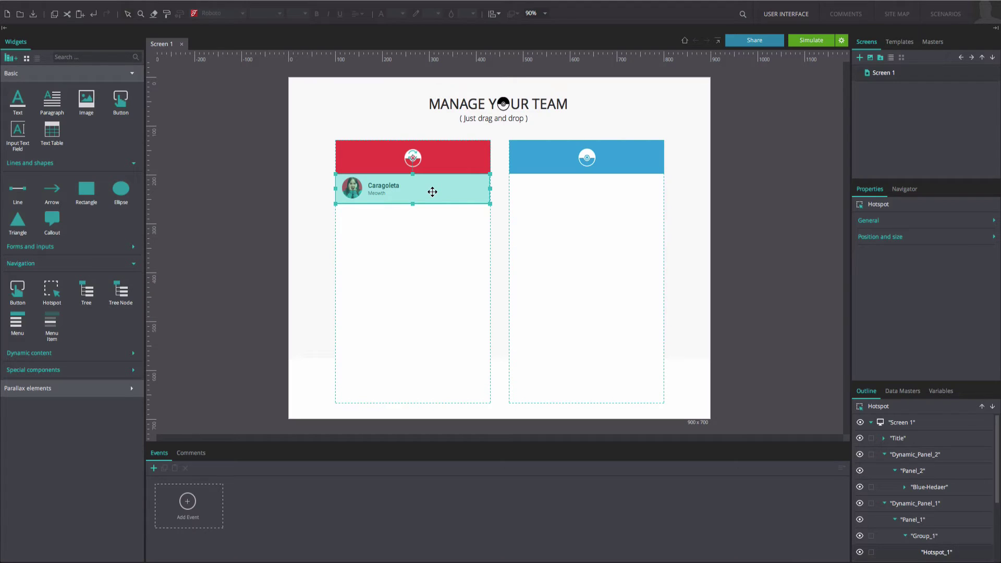
- Add an on Drag event that moves Group_1, with Left and Top set to With cursor
click(218, 498)
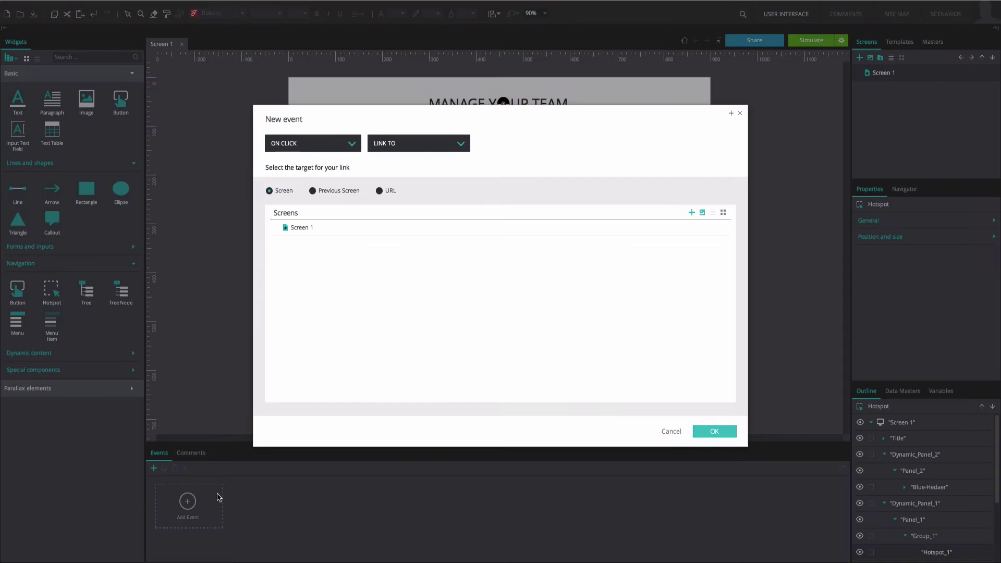
click(296, 147)
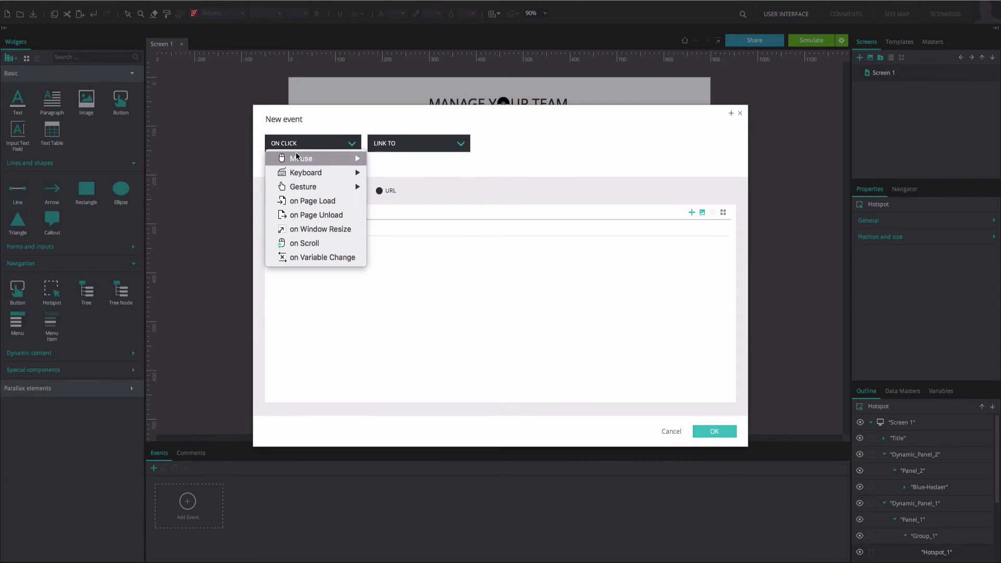
click(391, 301)
click(418, 147)
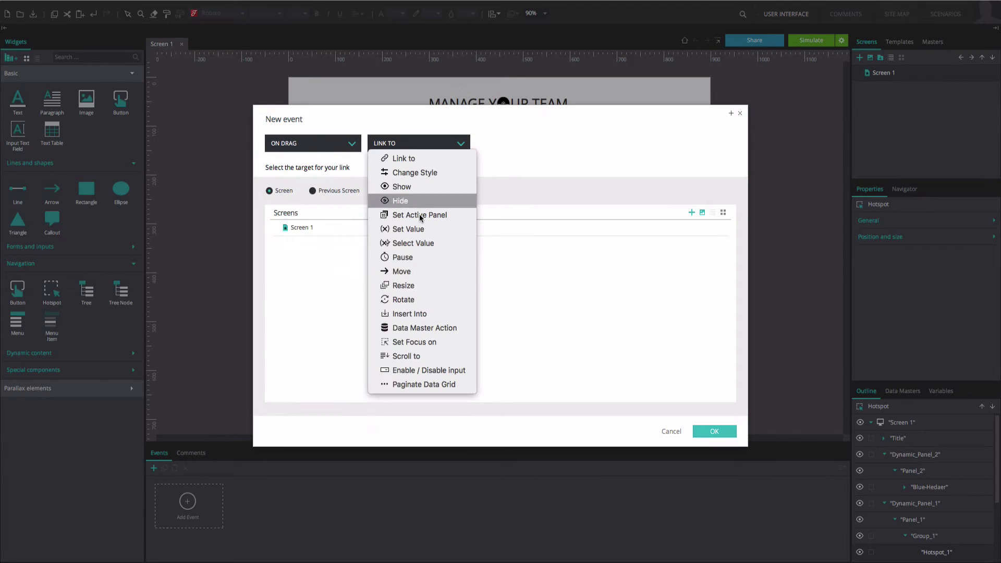
click(416, 269)
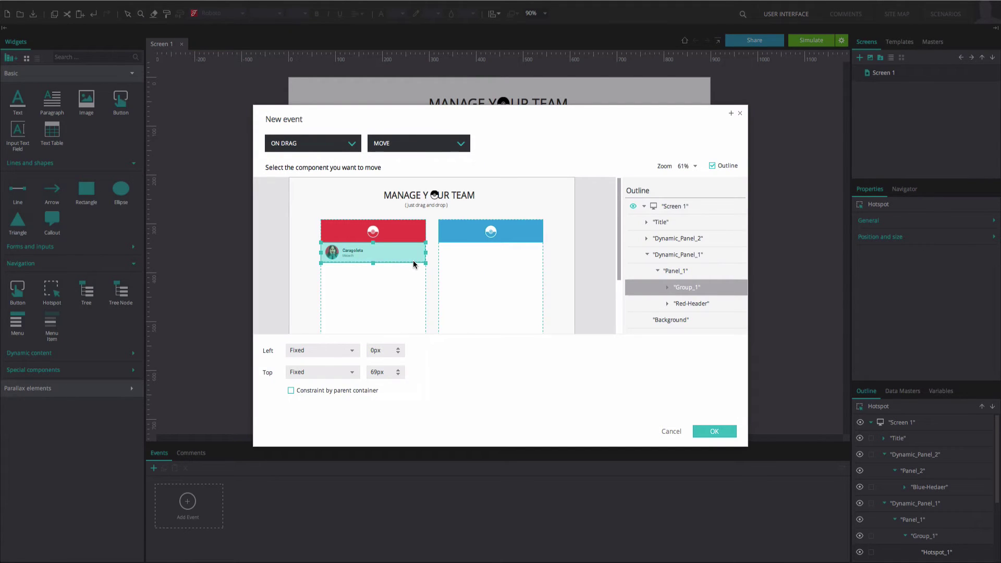
click(350, 352)
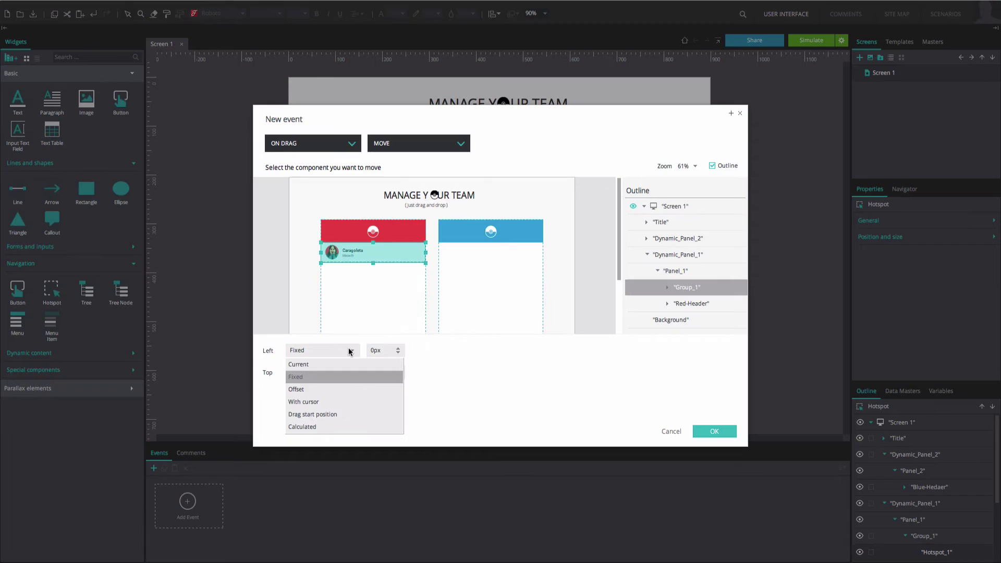
click(335, 401)
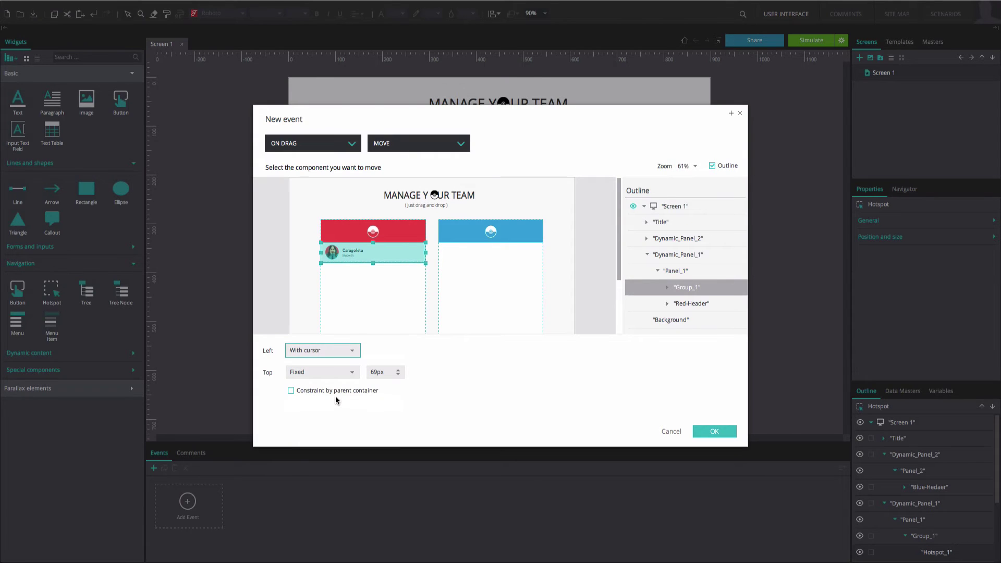
click(351, 374)
click(319, 423)
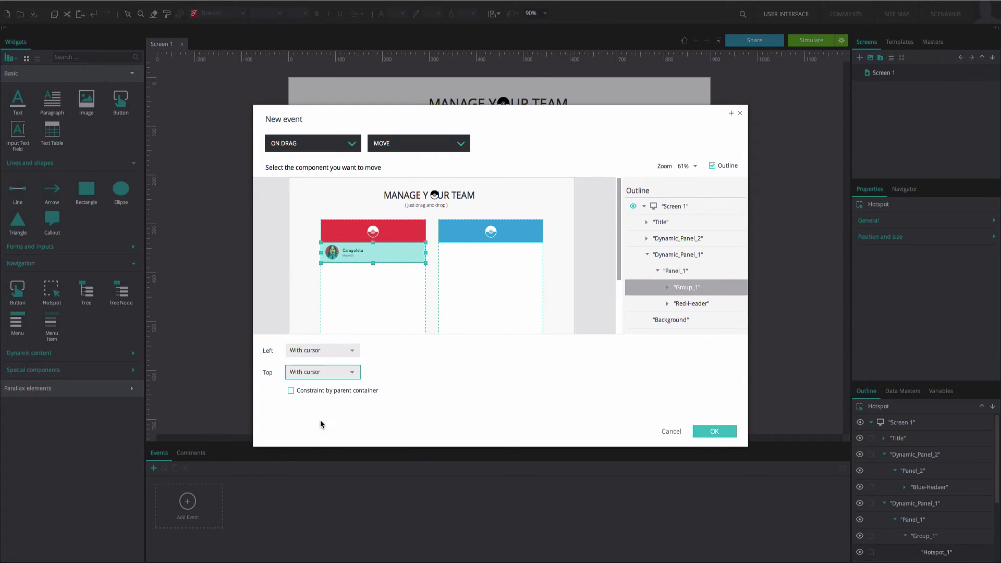
- Save the drag event, then add an on Drag Stop event with Panel_1 as drop target
click(703, 433)
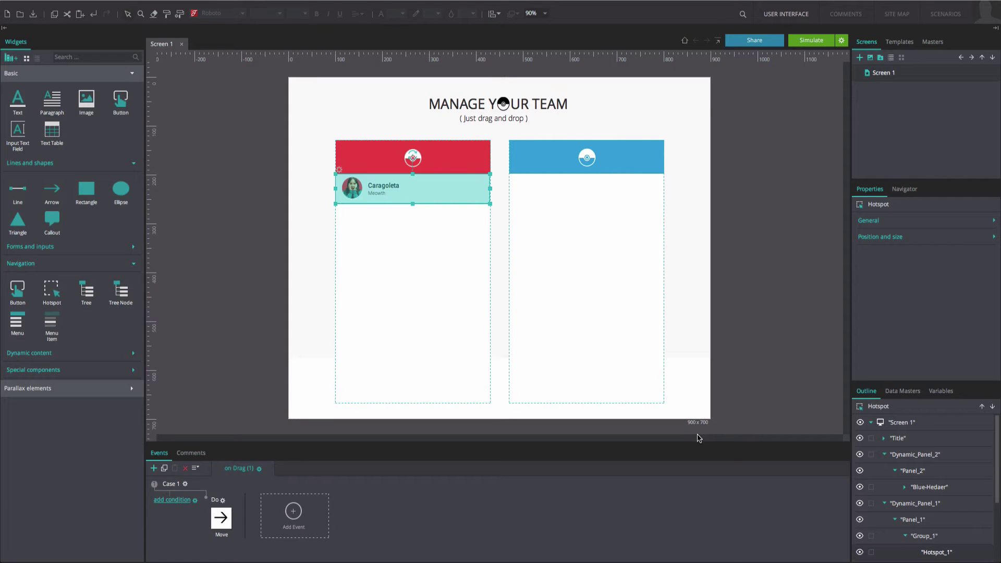
click(328, 509)
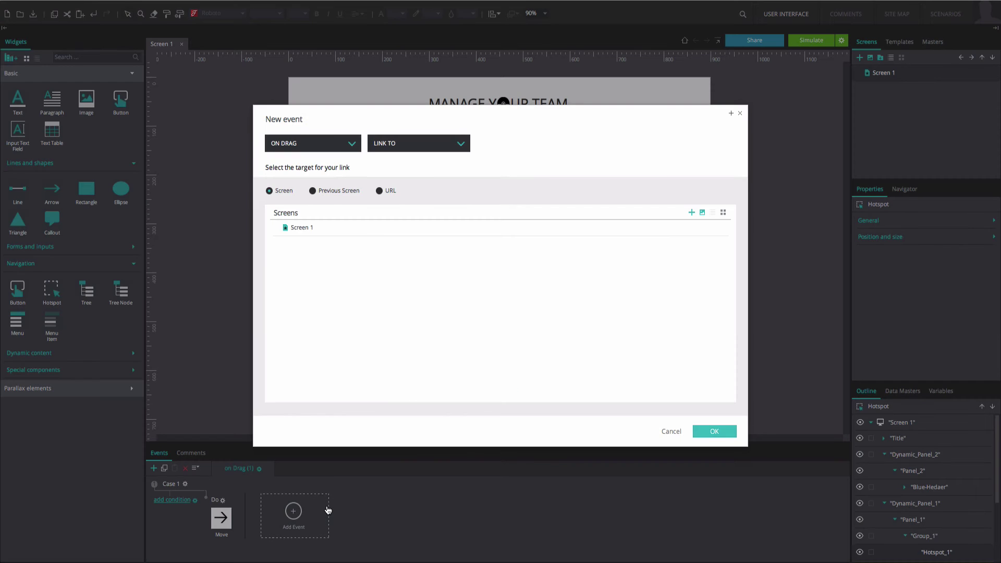
click(345, 150)
mouse_move(301, 158)
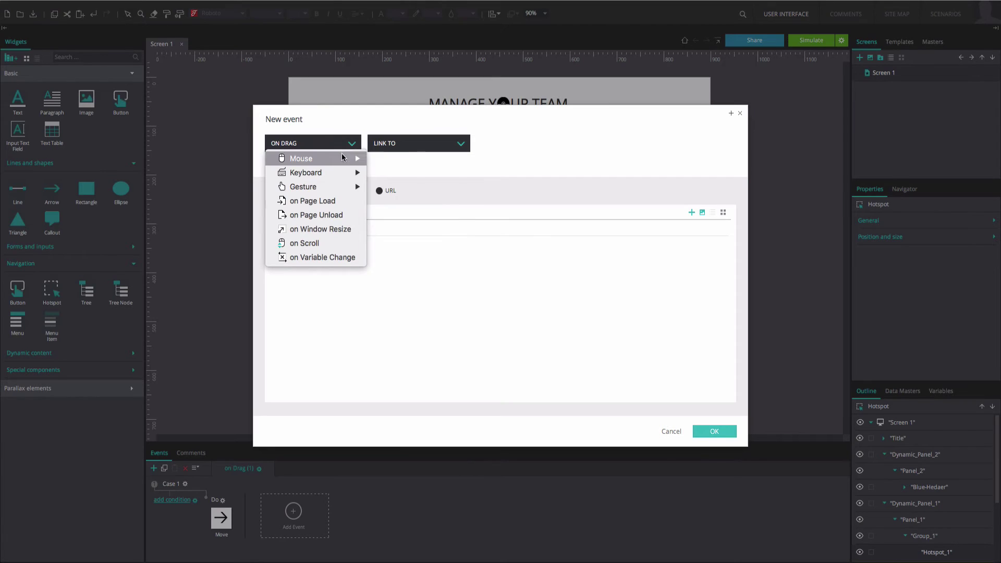
click(418, 313)
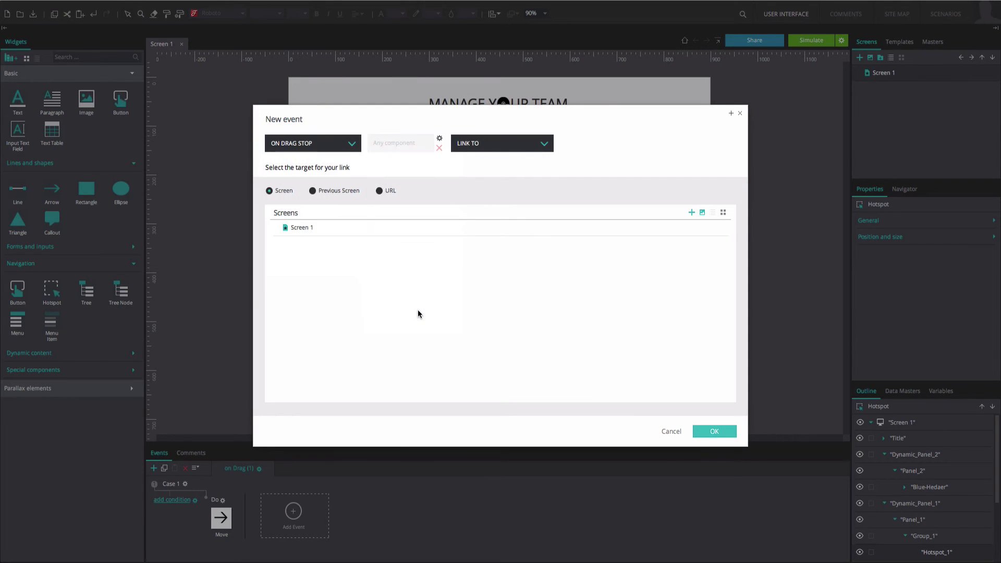
click(438, 139)
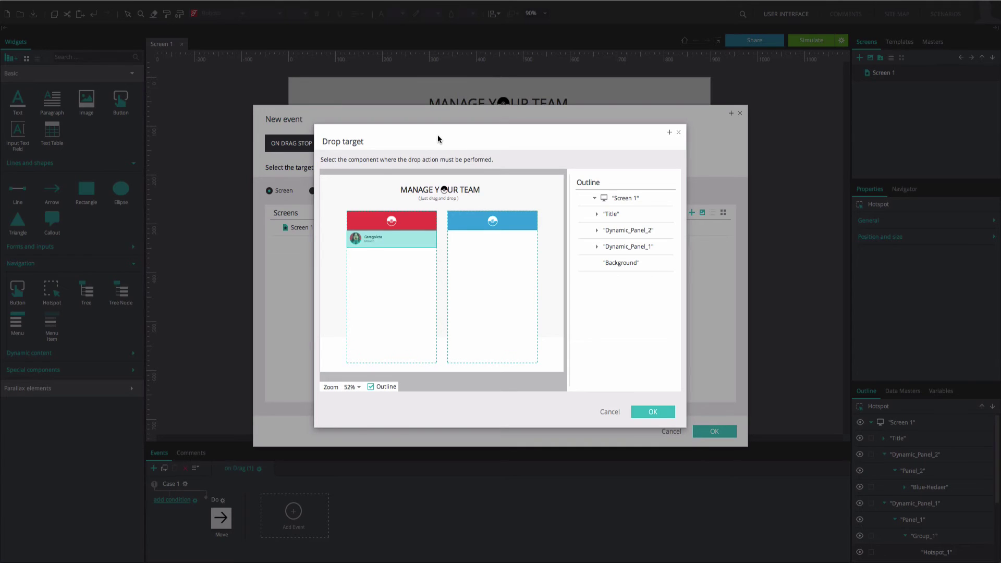
click(413, 260)
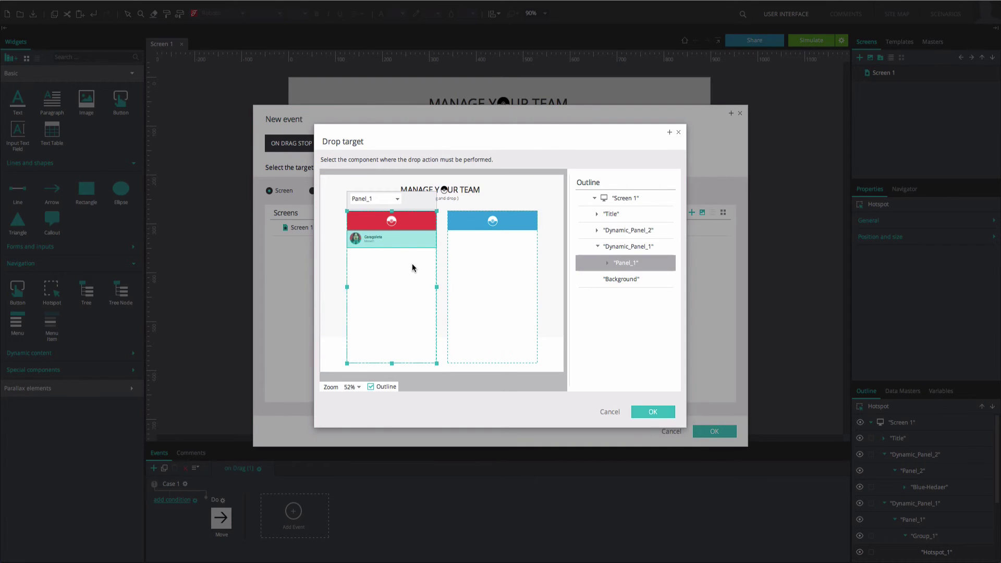
click(649, 413)
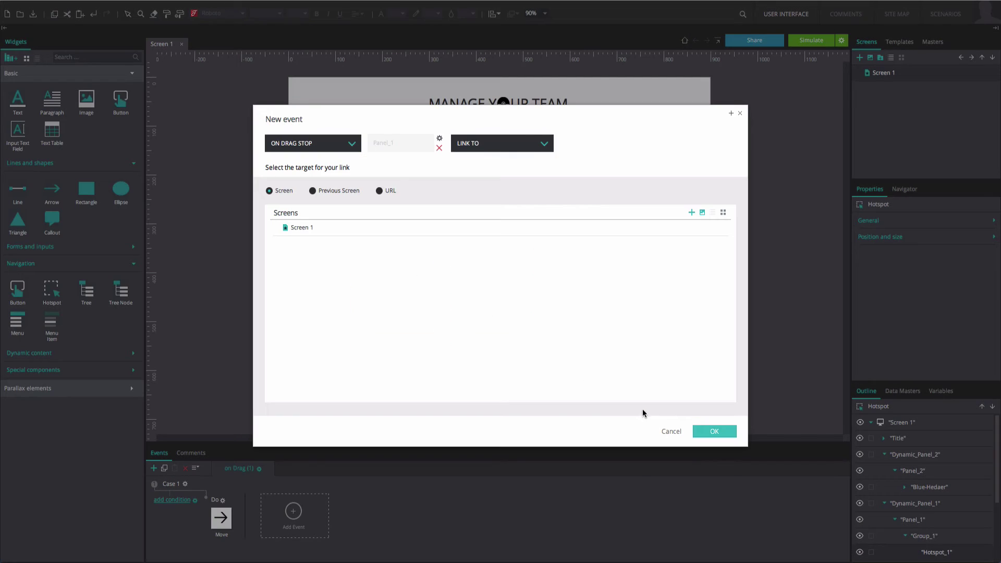
- Set the drag-stop action to insert Group_1 into Panel_1 and save the event
click(510, 145)
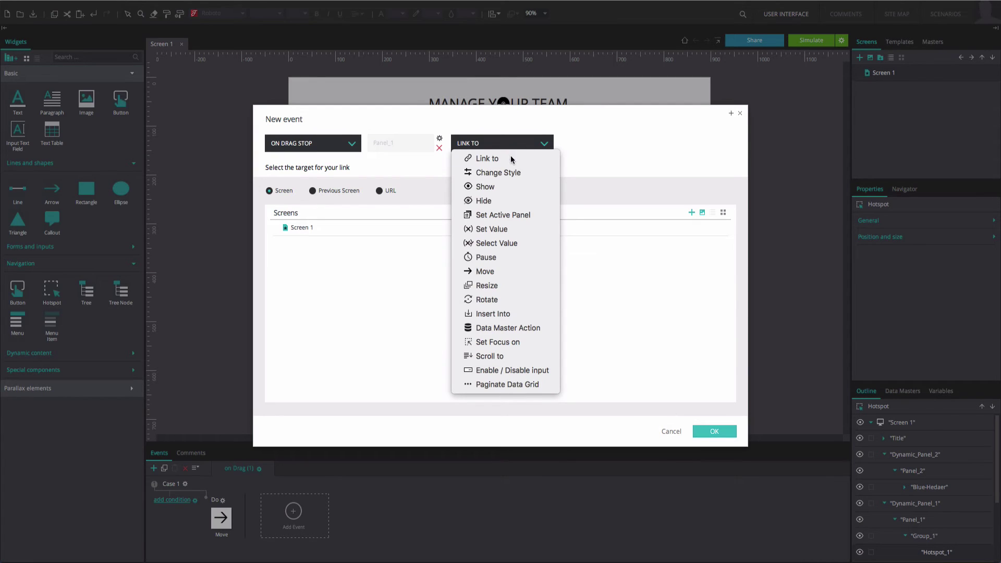
click(516, 314)
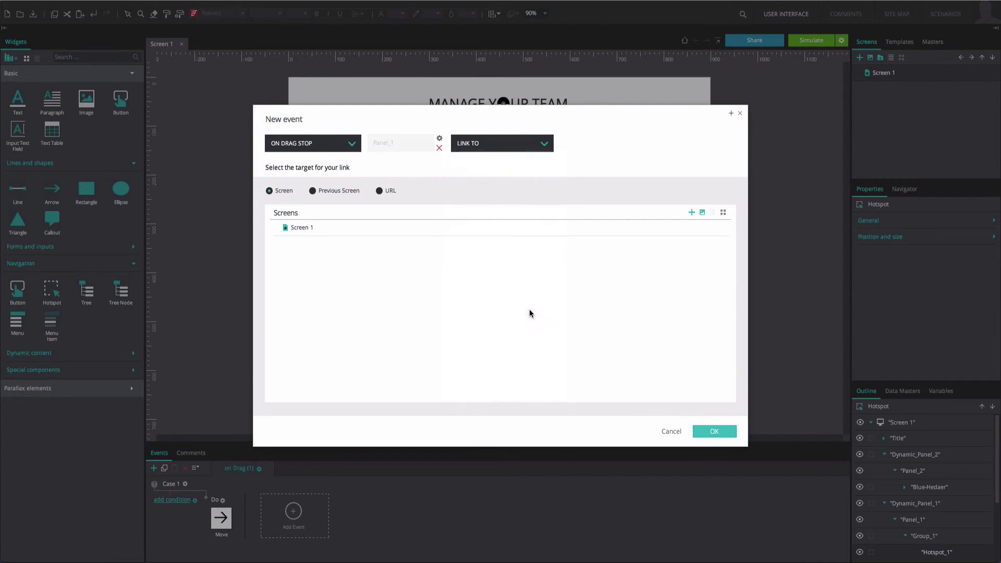
click(645, 254)
click(658, 271)
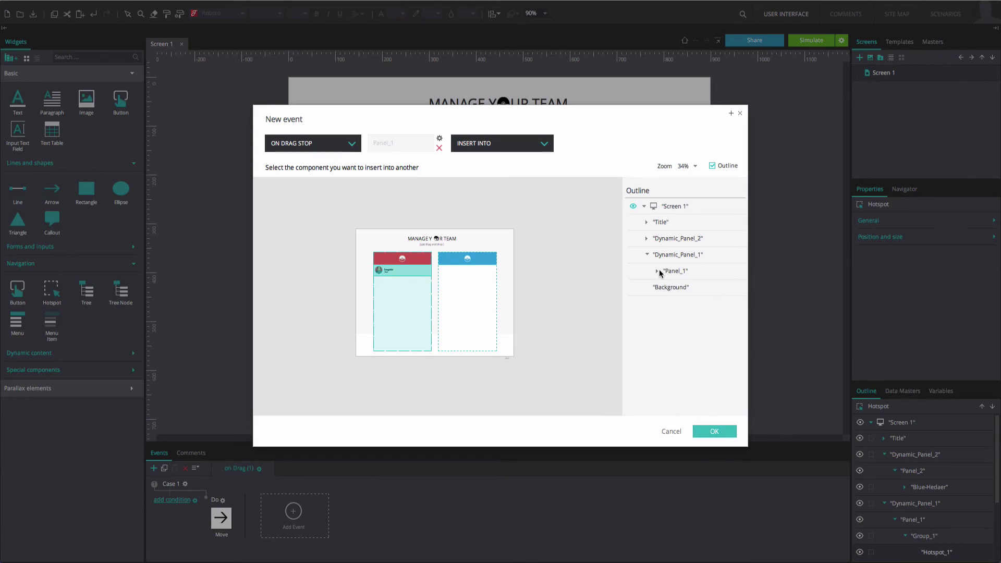
click(683, 288)
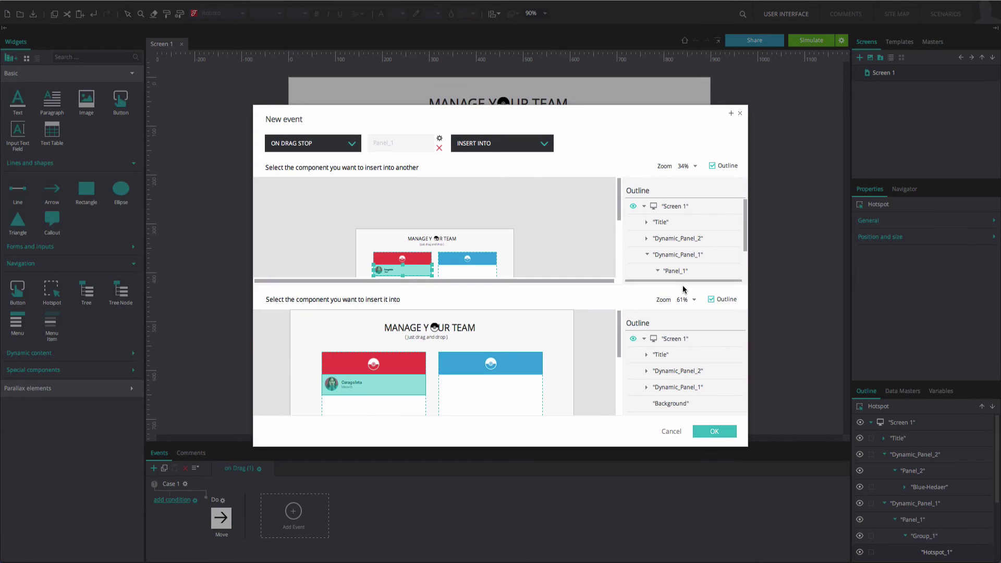
click(645, 387)
click(671, 403)
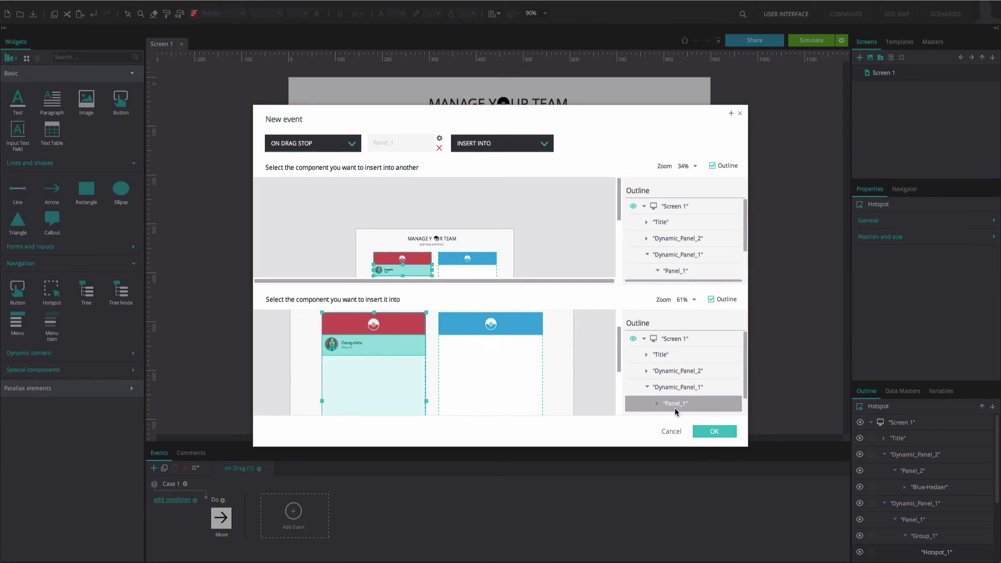
click(700, 432)
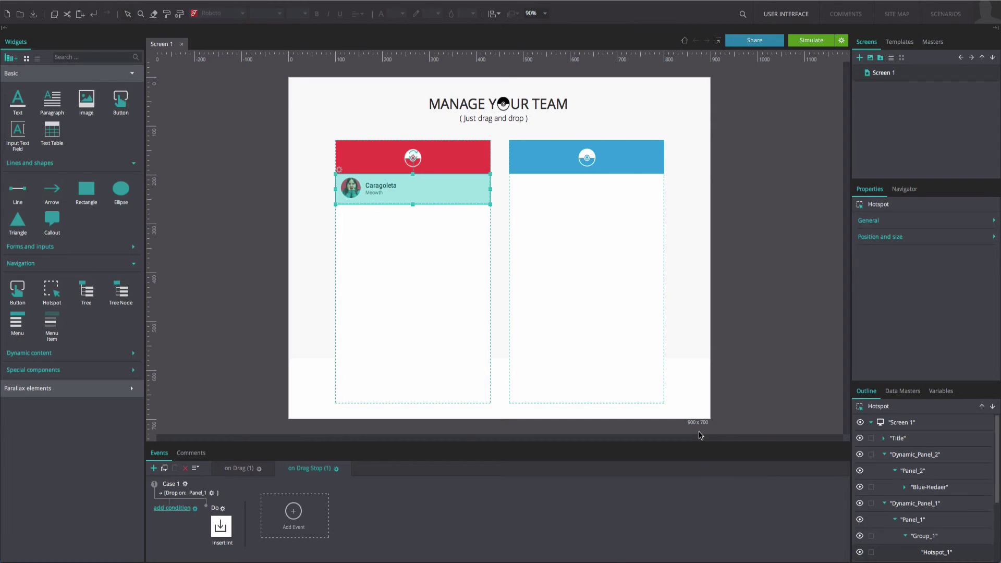
- Add another drag-stop case with Panel_2 as the drop target
click(320, 526)
click(440, 140)
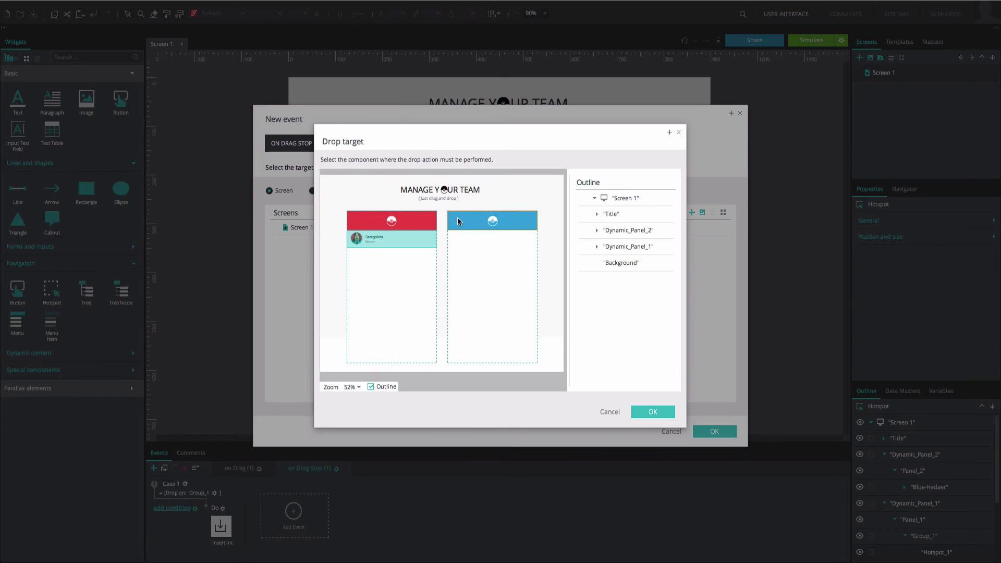
click(471, 257)
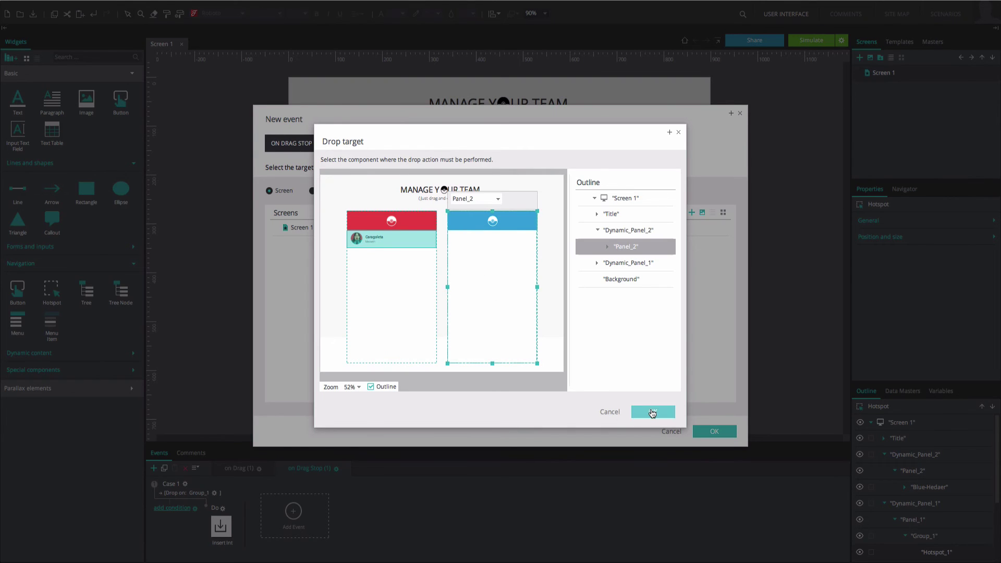
click(651, 412)
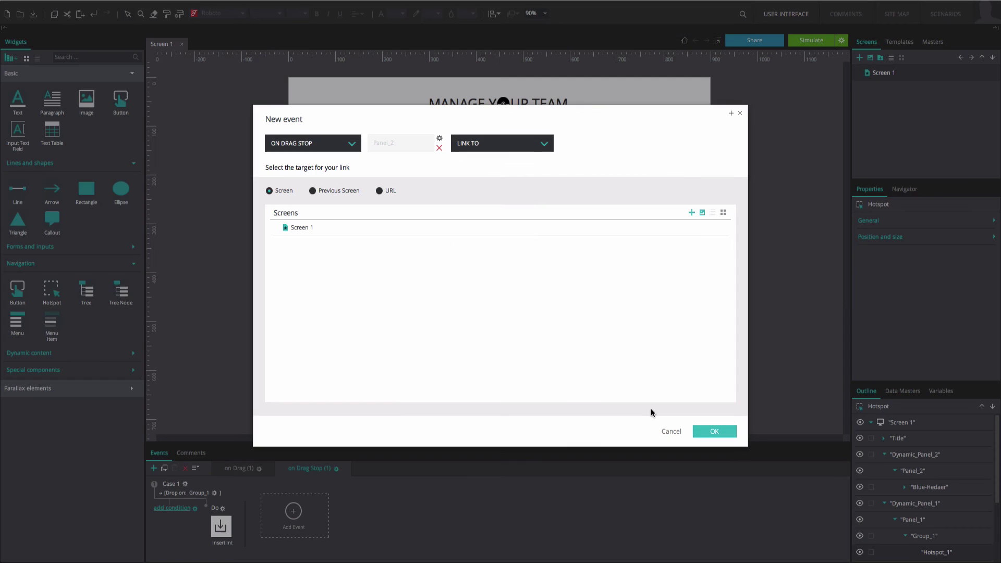
- Set that case to insert Group_1 into Panel_2 and save it
click(522, 146)
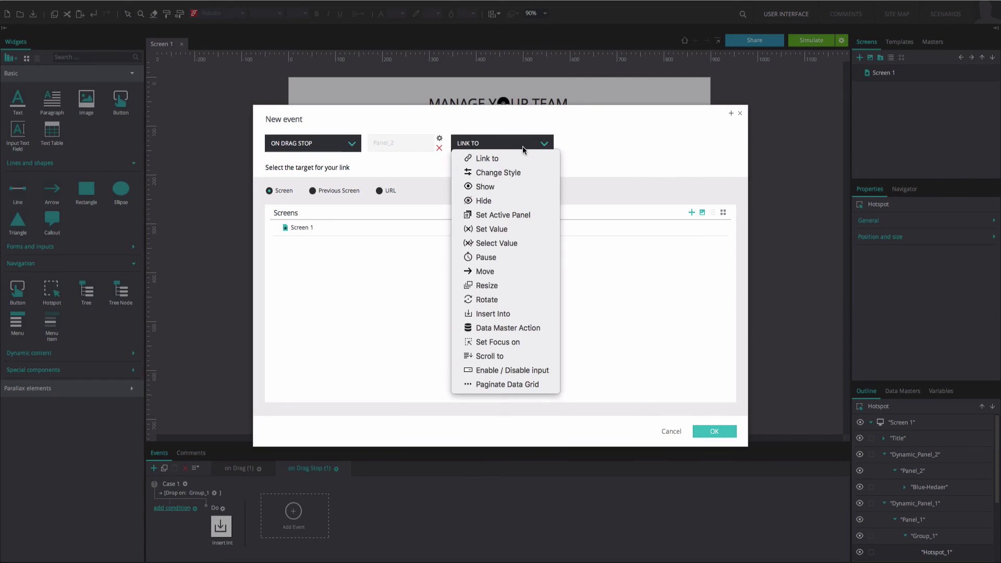
click(499, 313)
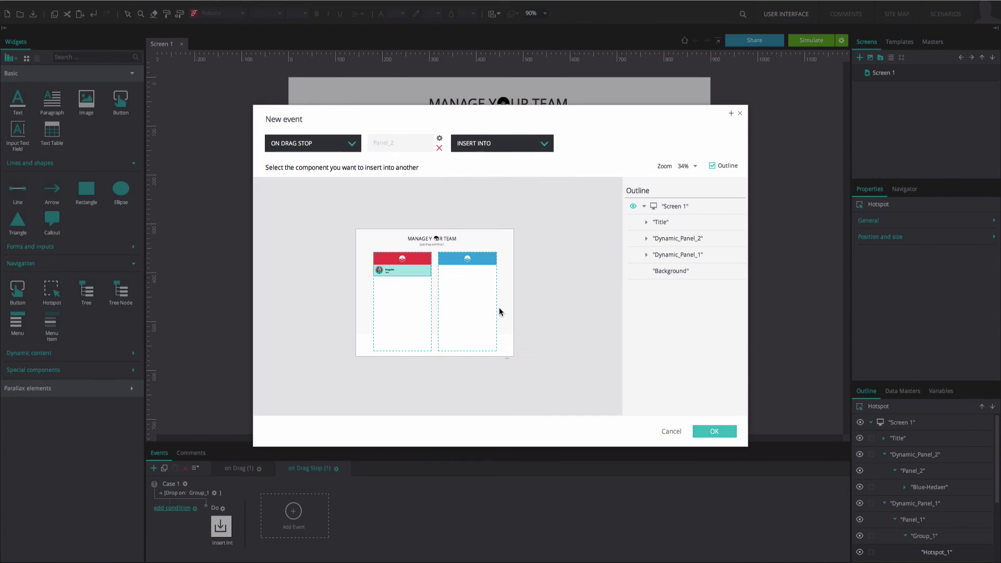
click(426, 270)
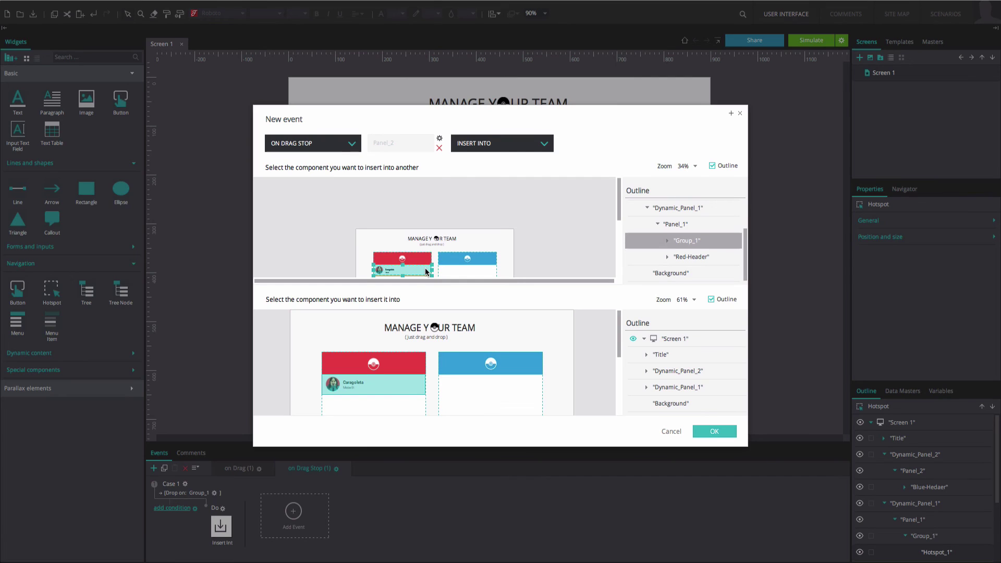
click(457, 376)
scroll(457, 376, down, 2)
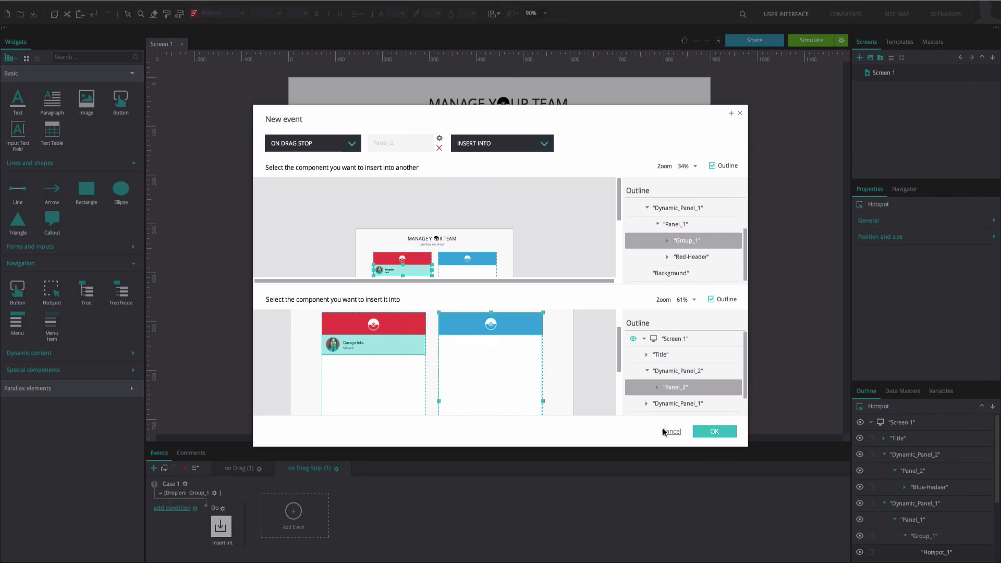
click(696, 433)
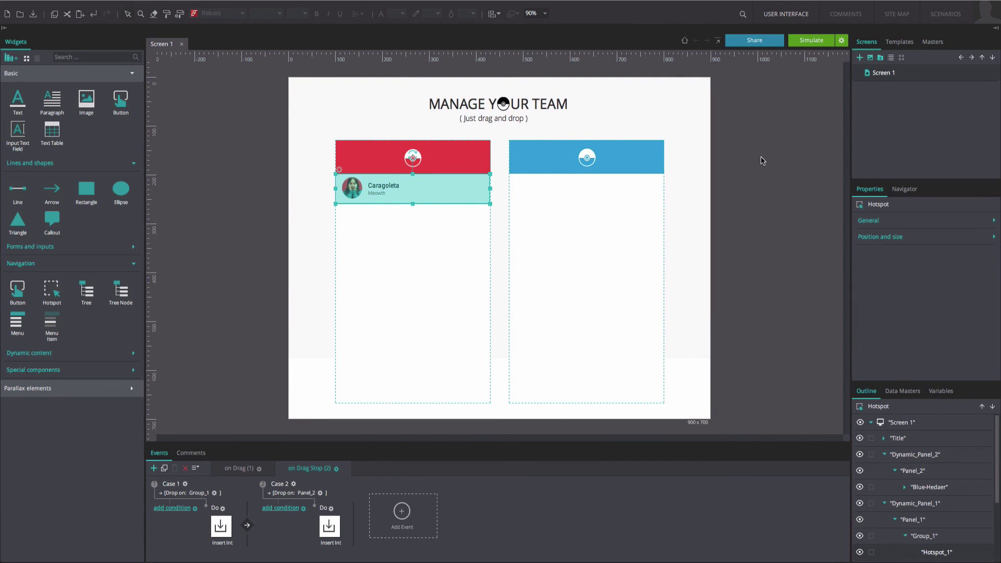
- Simulate the prototype and move the Caragoleta card to the blue panel and back to red
click(799, 44)
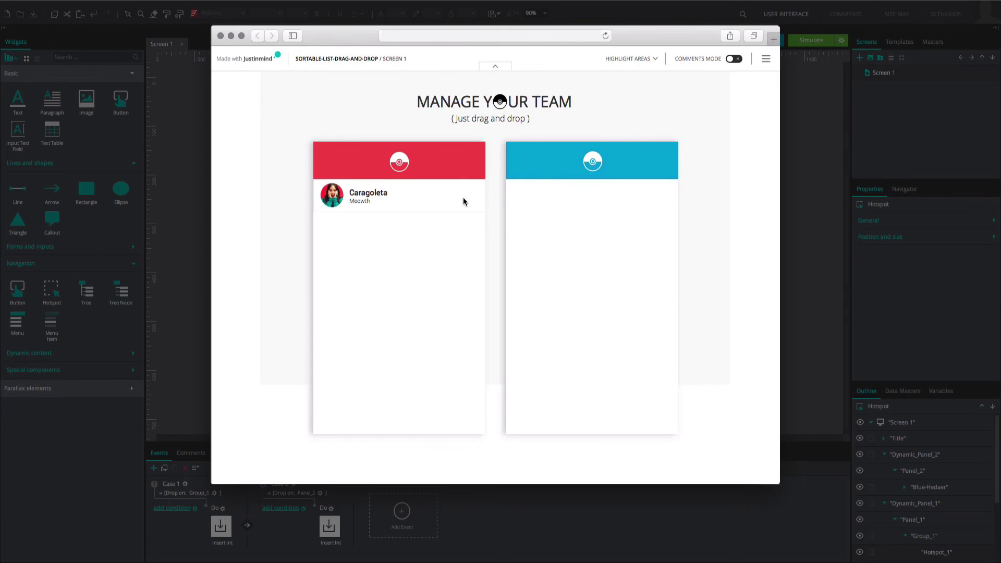
drag(459, 201, 580, 237)
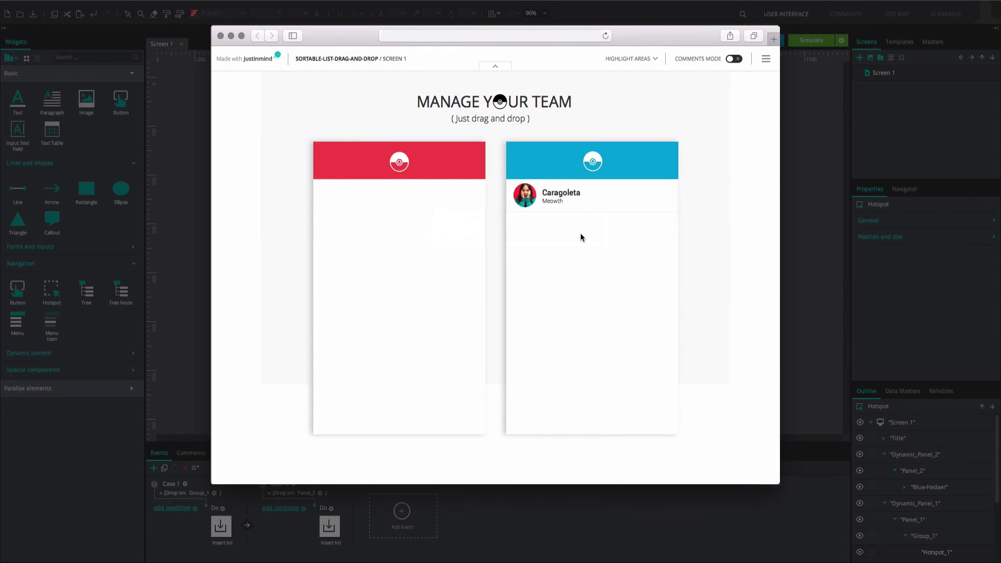
drag(586, 201, 415, 245)
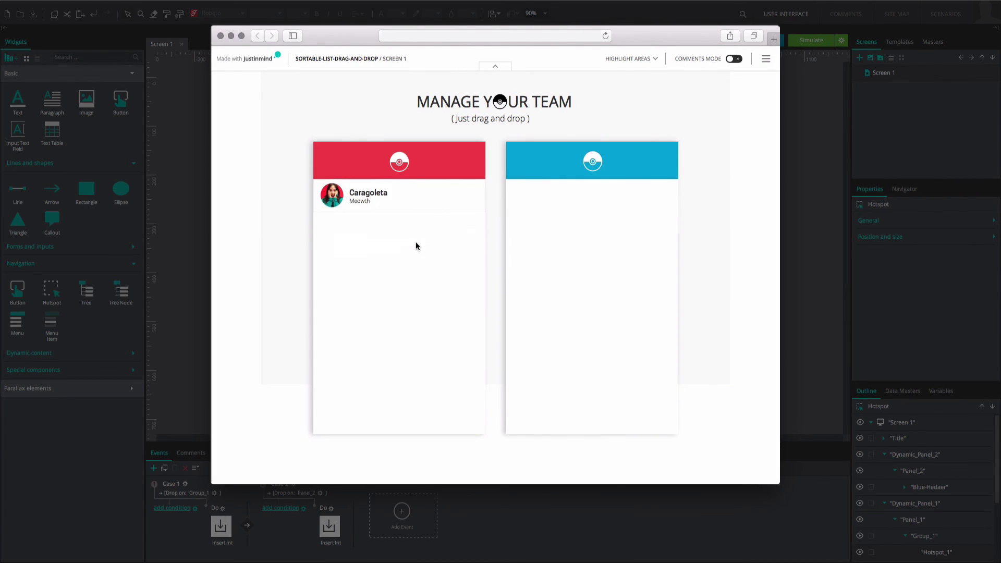